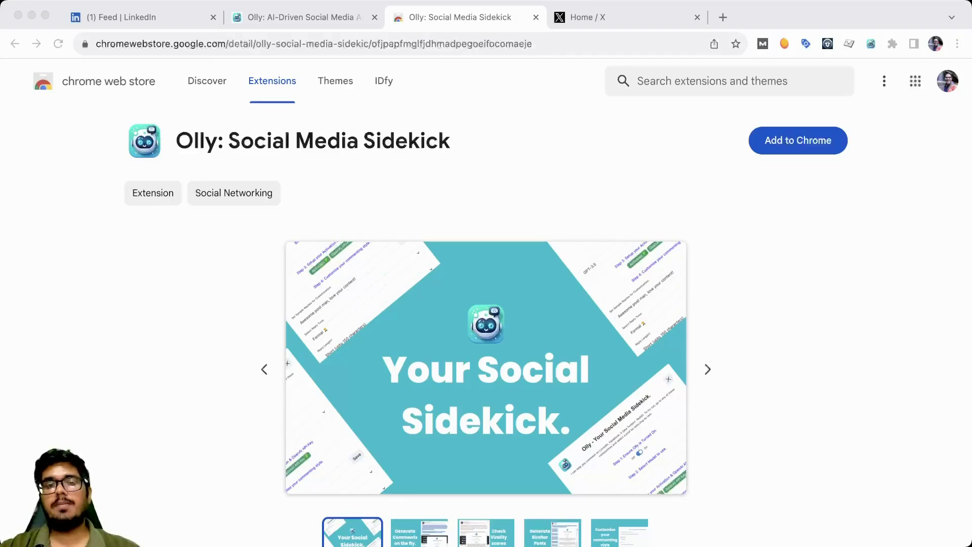
pyautogui.scroll(-10, 486, 327)
pyautogui.scroll(-3, 486, 326)
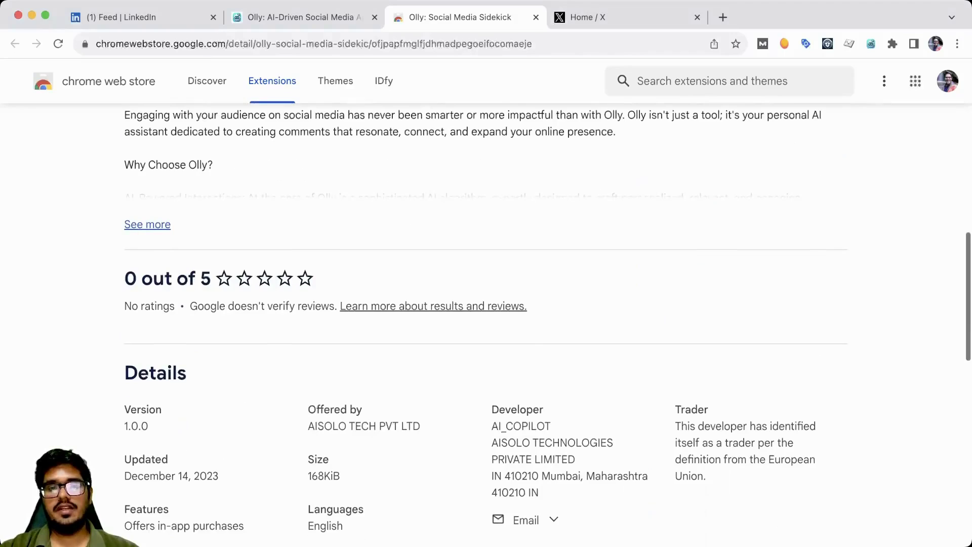
pyautogui.scroll(-2, 486, 327)
pyautogui.scroll(-5, 486, 326)
pyautogui.scroll(-1, 486, 327)
# Select the privacy sentence and expand the Prompt Engineering guide post to its full text
pyautogui.tripleClick(415, 315)
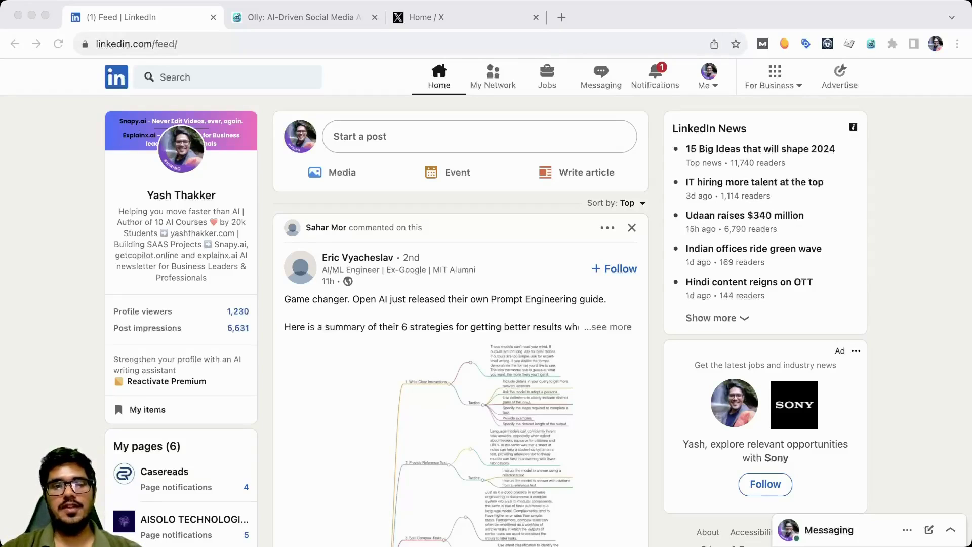
pyautogui.click(608, 327)
pyautogui.scroll(-3, 608, 327)
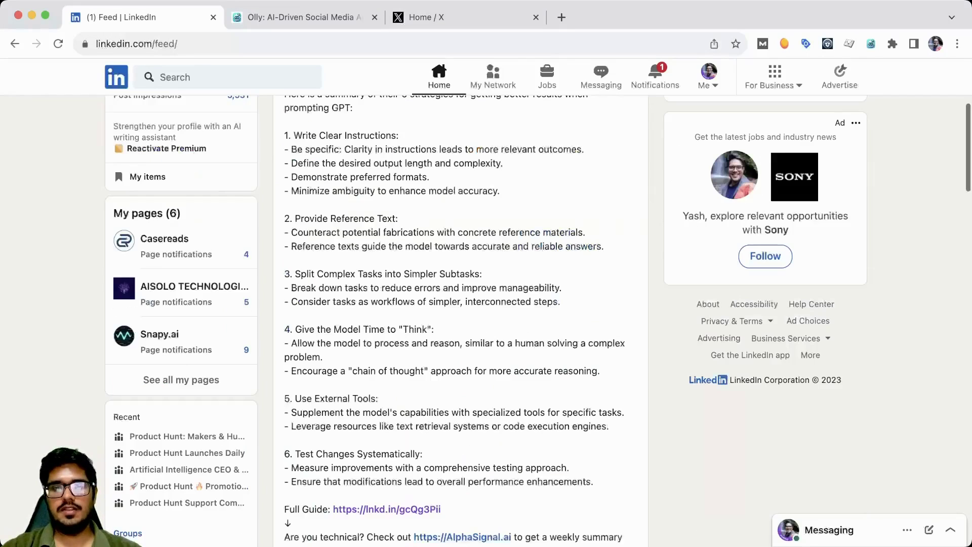
pyautogui.scroll(1, 461, 320)
pyautogui.scroll(-3, 460, 319)
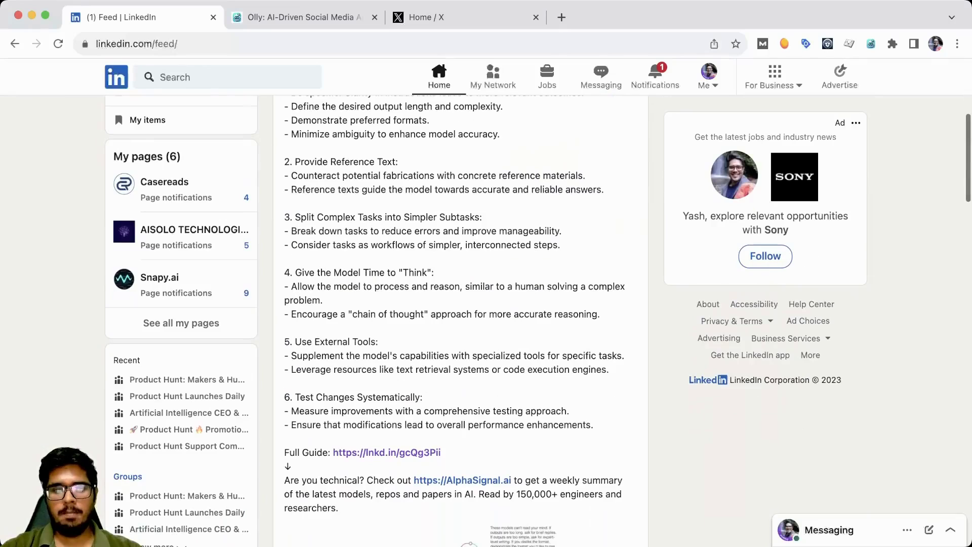
pyautogui.moveTo(342, 509); pyautogui.dragTo(332, 314)
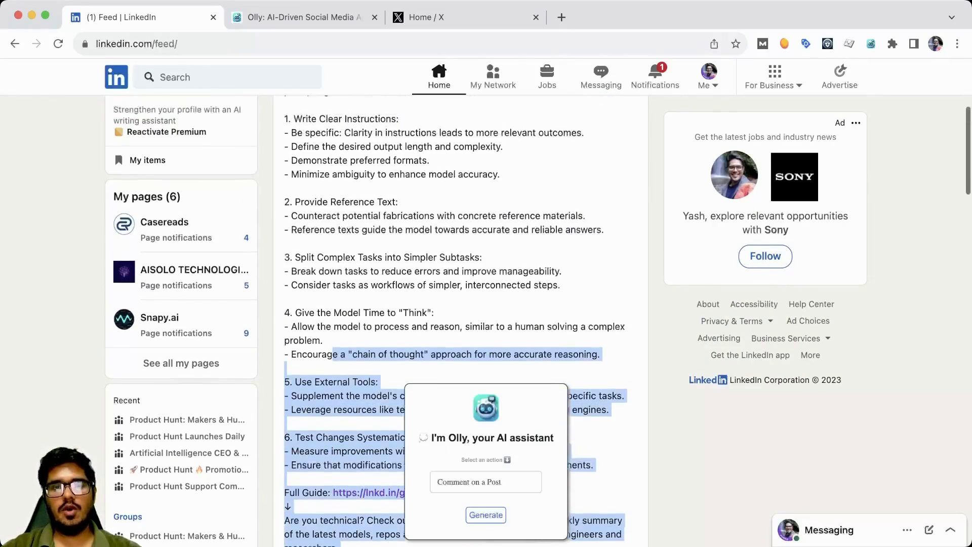
pyautogui.scroll(3, 332, 314)
# Select the whole post up to 'Game changer' and generate an Olly comment on it
pyautogui.moveTo(333, 527); pyautogui.dragTo(284, 221)
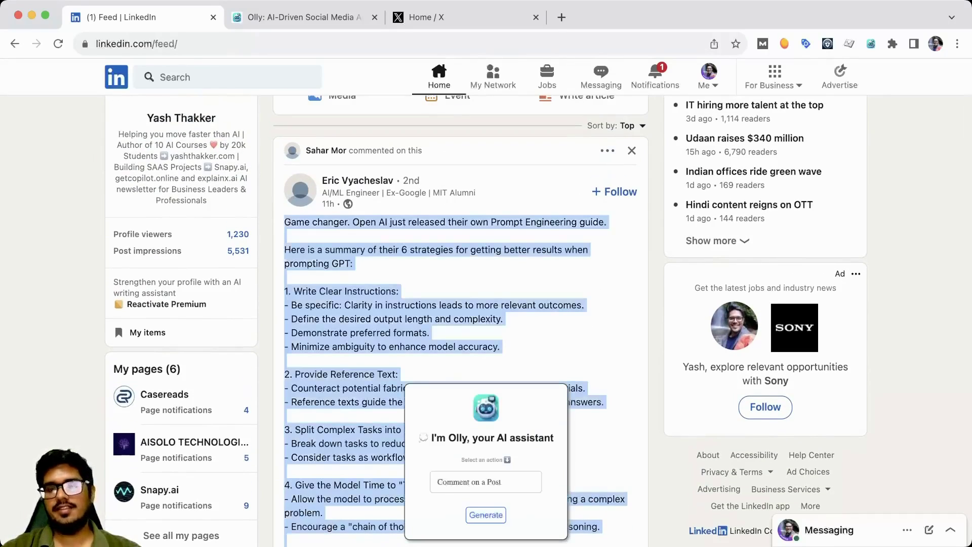
pyautogui.click(486, 515)
pyautogui.scroll(-2, 486, 456)
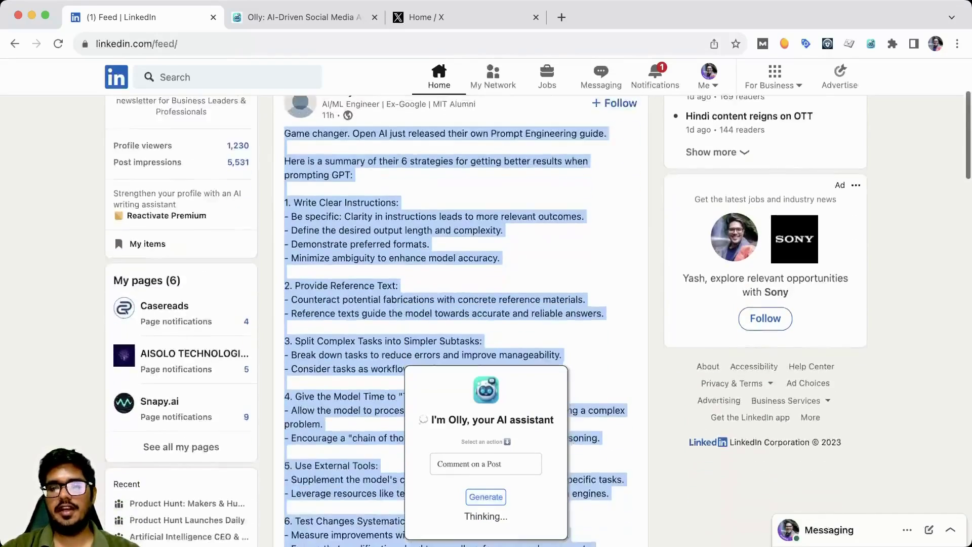
pyautogui.scroll(-3, 486, 456)
pyautogui.scroll(-5, 457, 305)
pyautogui.scroll(-5, 455, 304)
pyautogui.scroll(-4, 456, 304)
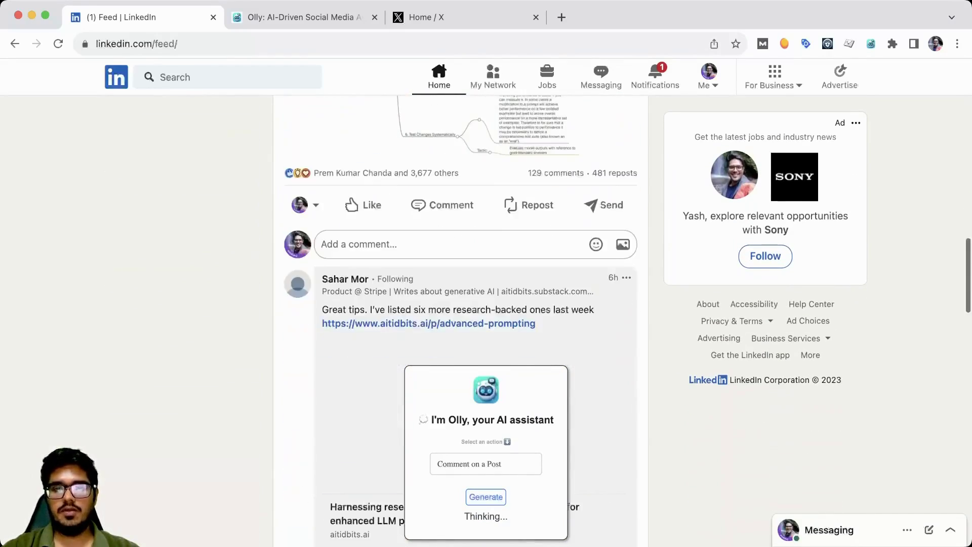
pyautogui.scroll(-2, 455, 304)
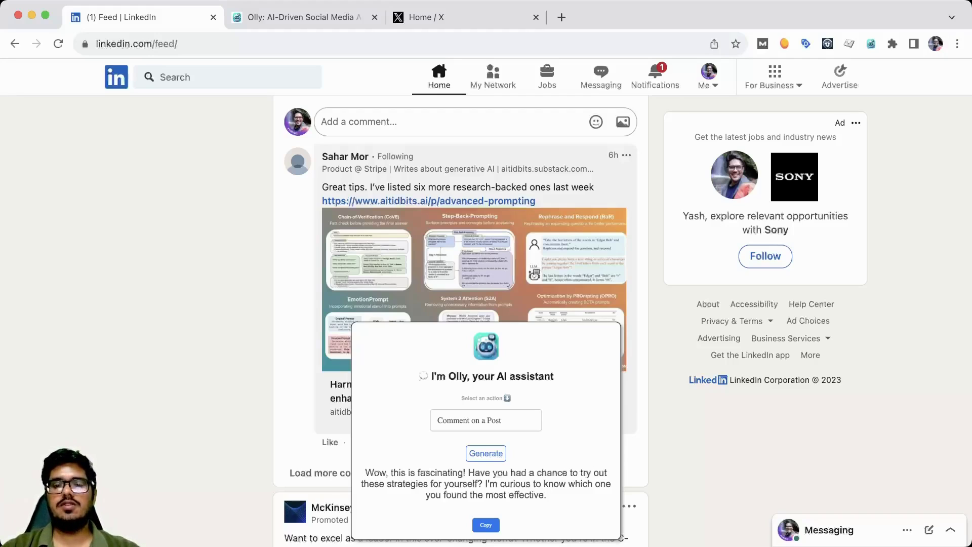
pyautogui.scroll(-1, 486, 304)
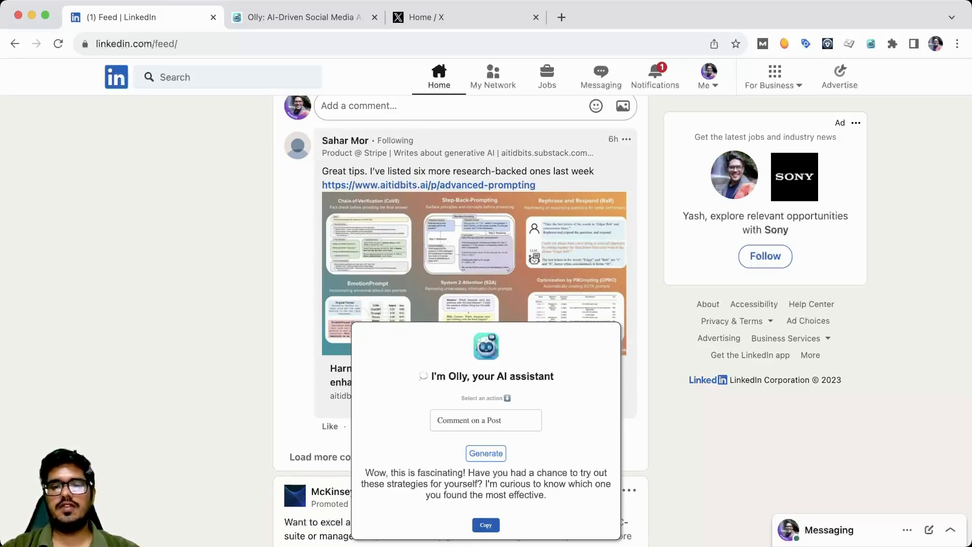
# Insert Olly's generated comment into the comment box and post it
pyautogui.click(486, 526)
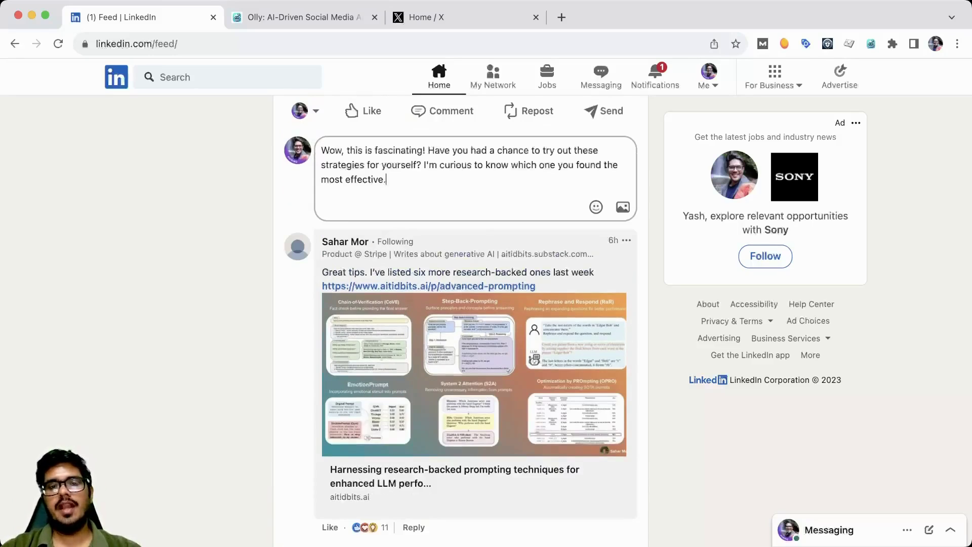
pyautogui.click(331, 237)
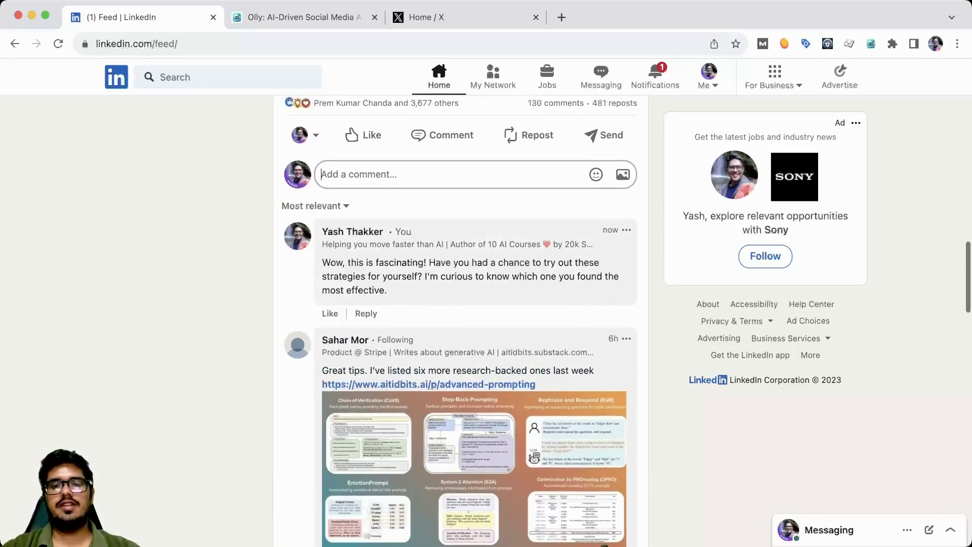
pyautogui.scroll(10, 487, 319)
pyautogui.scroll(5, 486, 319)
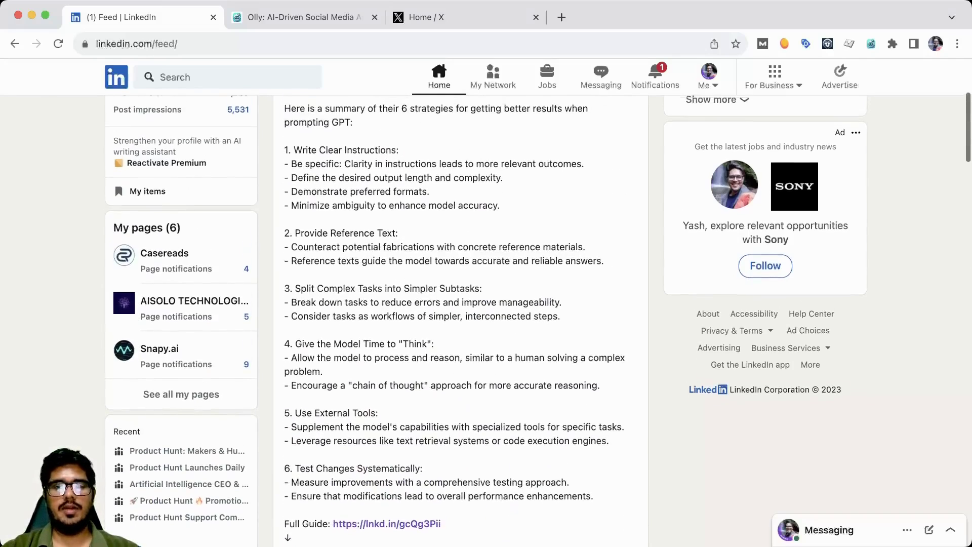
pyautogui.scroll(3, 486, 319)
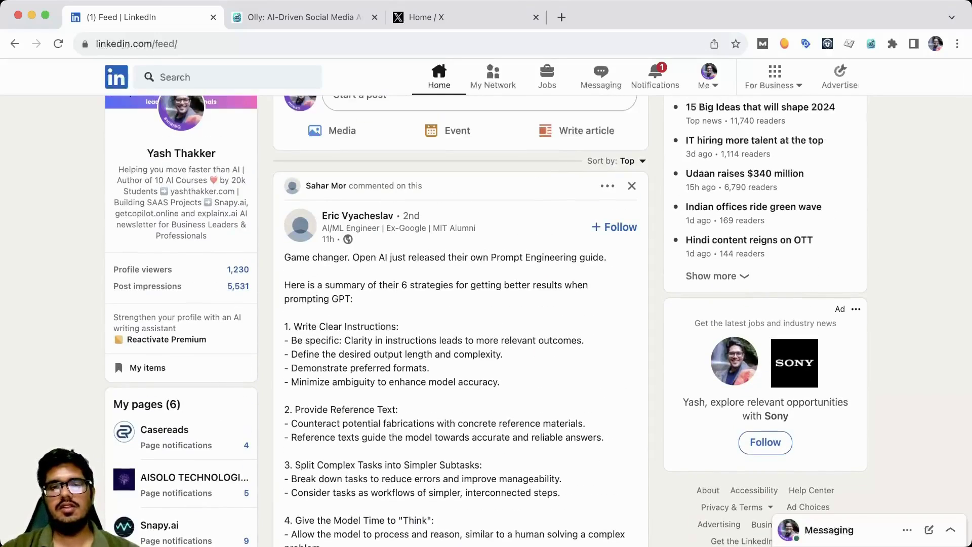
pyautogui.scroll(-1, 486, 319)
pyautogui.scroll(-1, 487, 319)
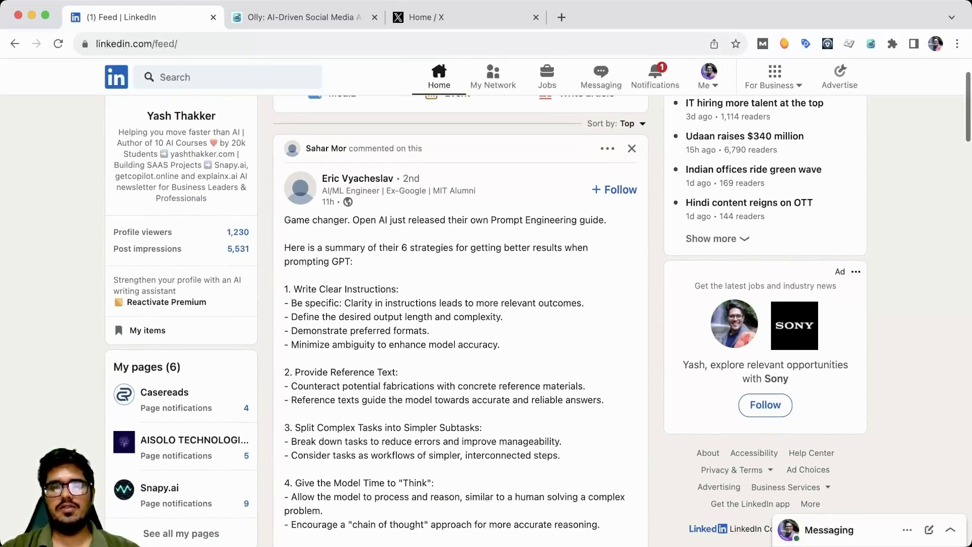
pyautogui.scroll(-1, 487, 319)
pyautogui.scroll(2, 486, 319)
pyautogui.scroll(2, 487, 319)
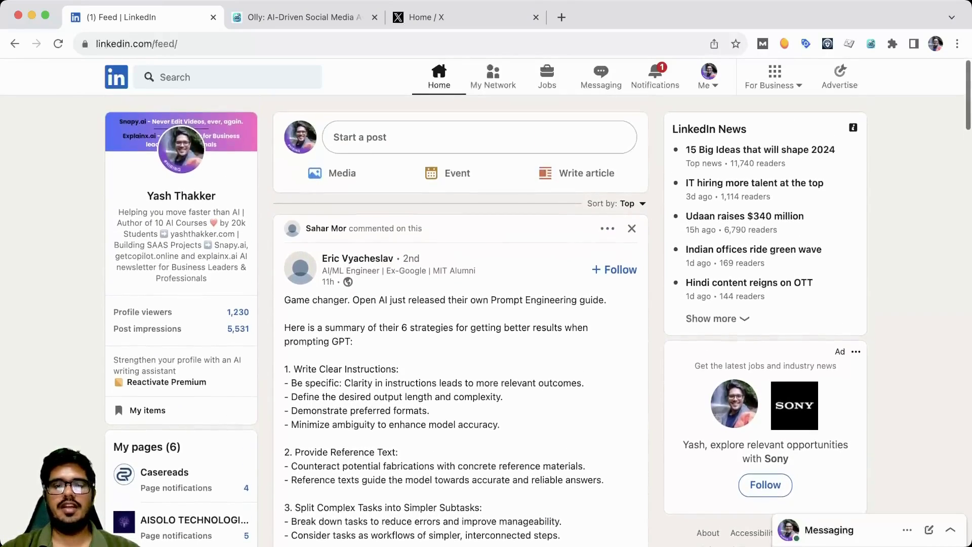
pyautogui.scroll(-4, 486, 319)
pyautogui.scroll(1, 486, 319)
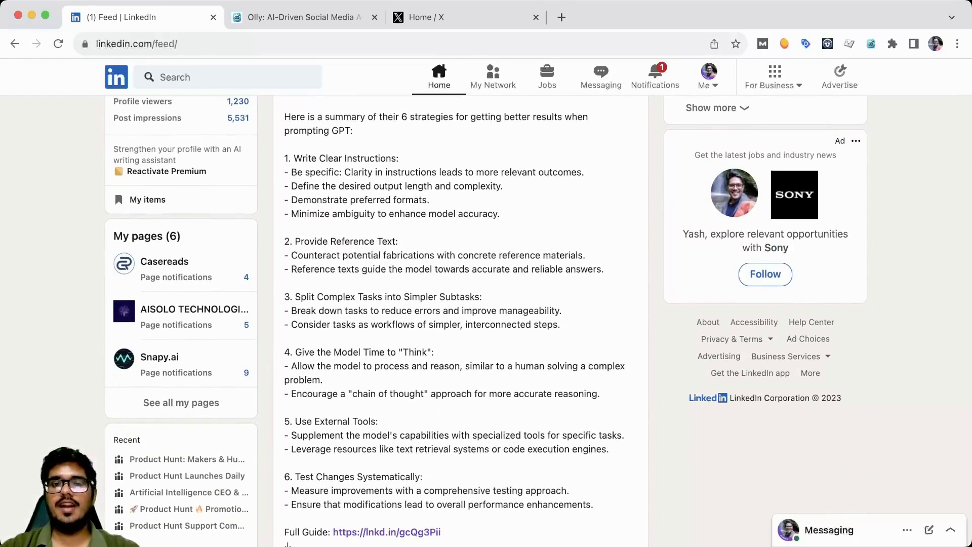
pyautogui.scroll(-2, 486, 319)
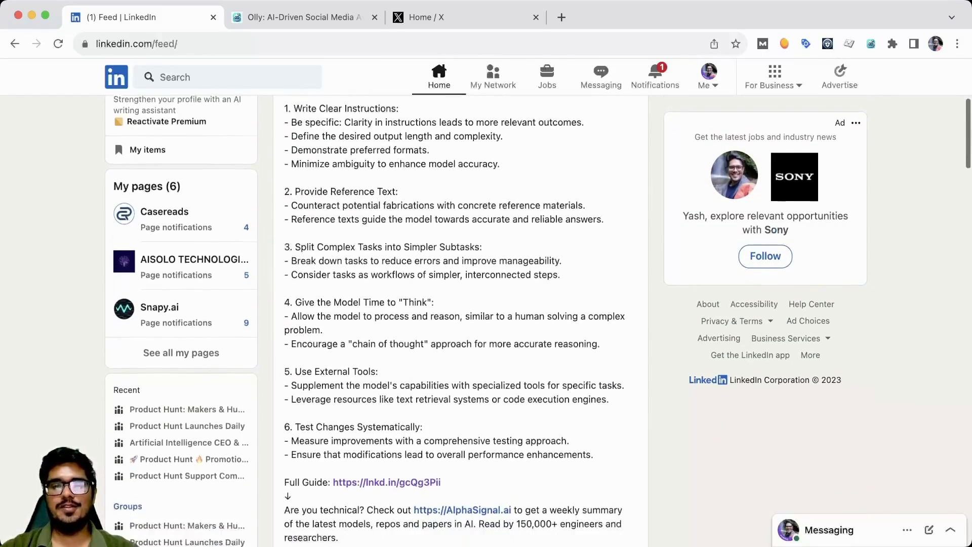
pyautogui.scroll(-3, 486, 319)
pyautogui.scroll(-1, 486, 319)
# Select the whole post and have Olly generate a similar post, then copy it
pyautogui.moveTo(339, 425)
pyautogui.mouseDown()
pyautogui.moveTo(284, 397)
pyautogui.moveTo(331, 325)
pyautogui.mouseUp()
pyautogui.scroll(5, 330, 326)
pyautogui.moveTo(331, 526); pyautogui.dragTo(285, 180)
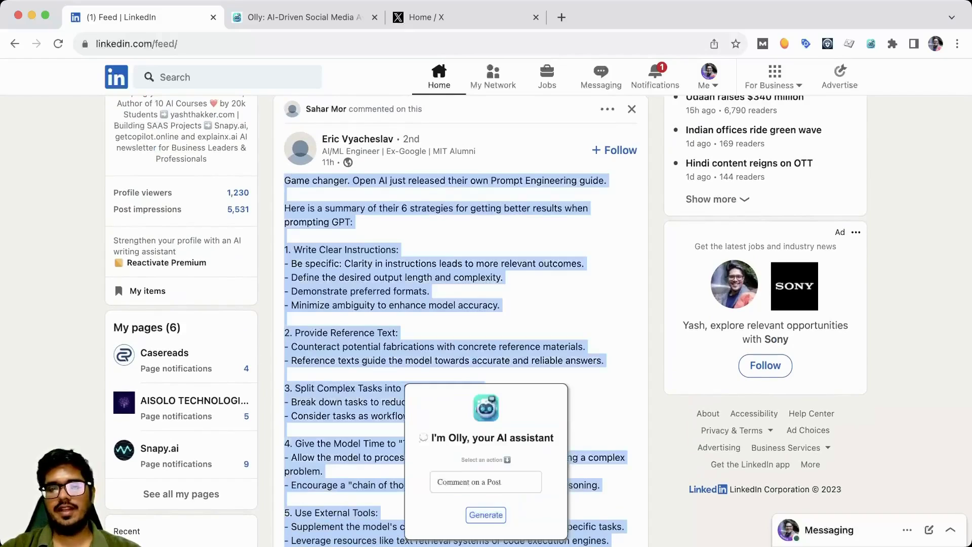
pyautogui.click(485, 514)
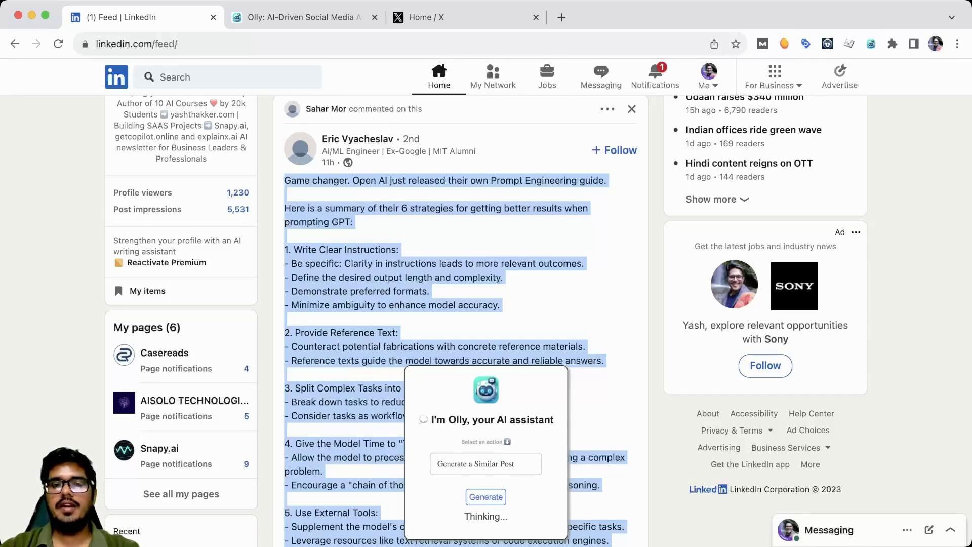
pyautogui.scroll(-3, 486, 364)
pyautogui.scroll(-3, 486, 364)
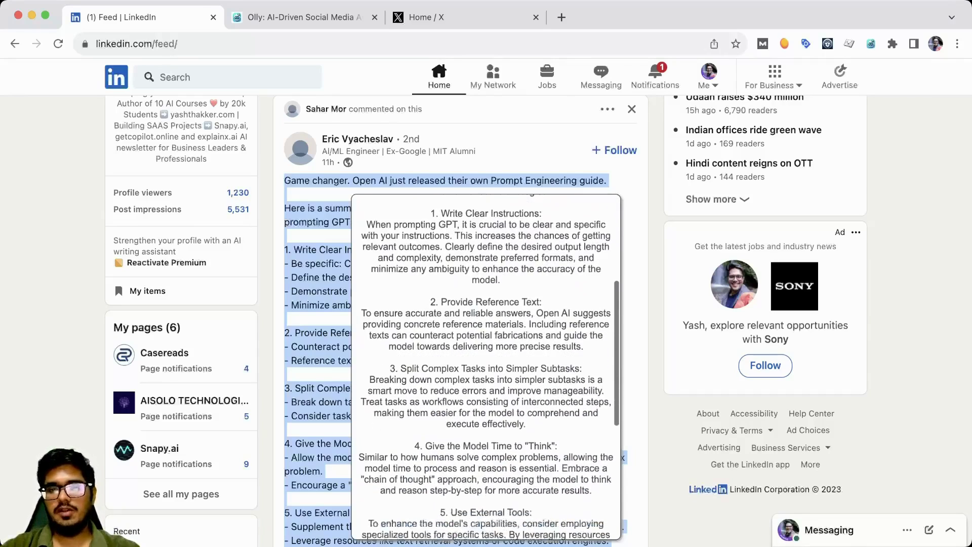
pyautogui.scroll(-3, 486, 365)
pyautogui.scroll(-3, 486, 365)
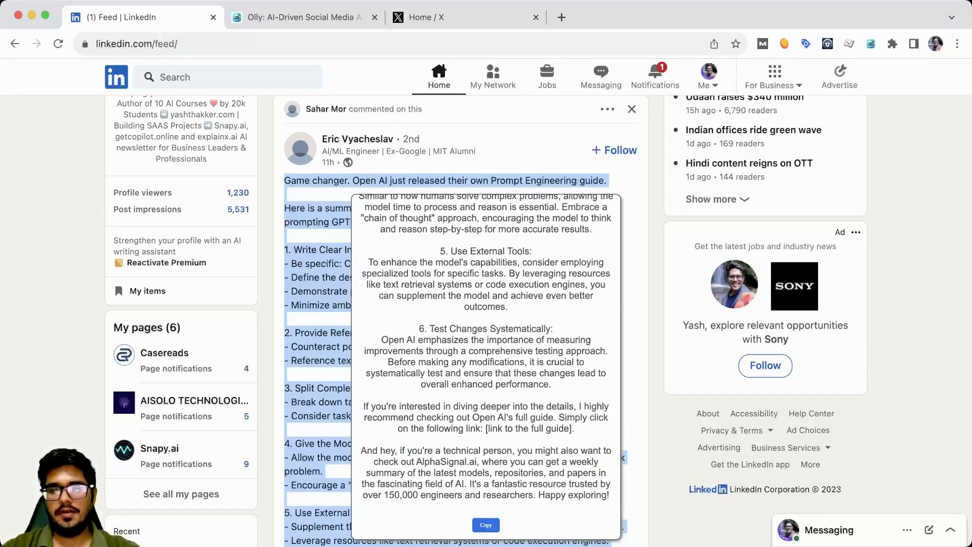
pyautogui.click(487, 525)
pyautogui.scroll(2, 760, 319)
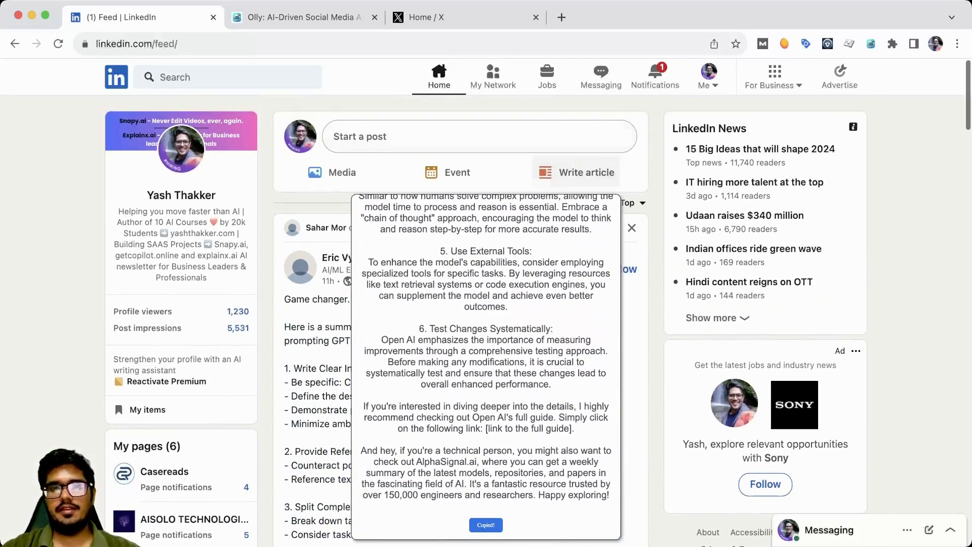
# Paste the generated post into a new LinkedIn draft, discard it and go to the Olly website
pyautogui.click(478, 136)
pyautogui.hotkey('ctrl', 'v')
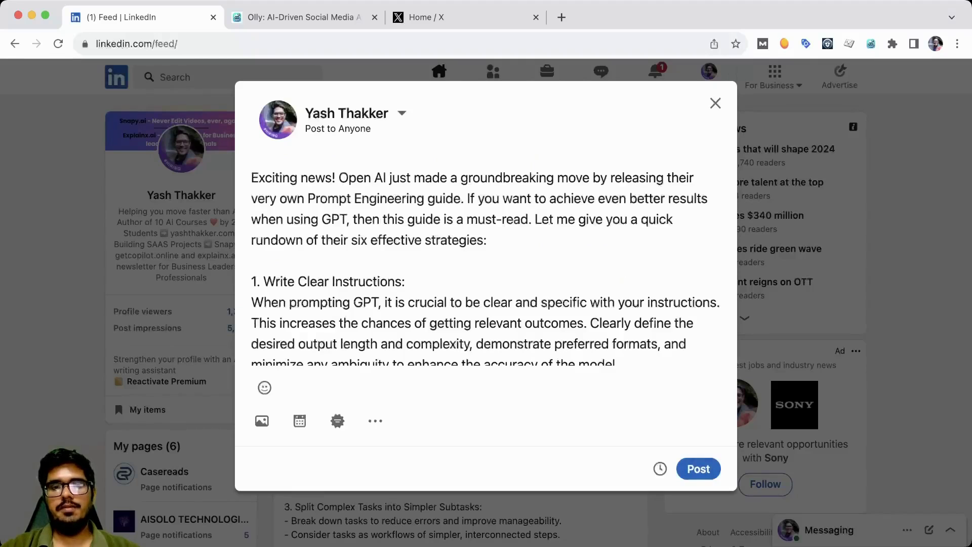
pyautogui.press('Escape')
pyautogui.click(303, 18)
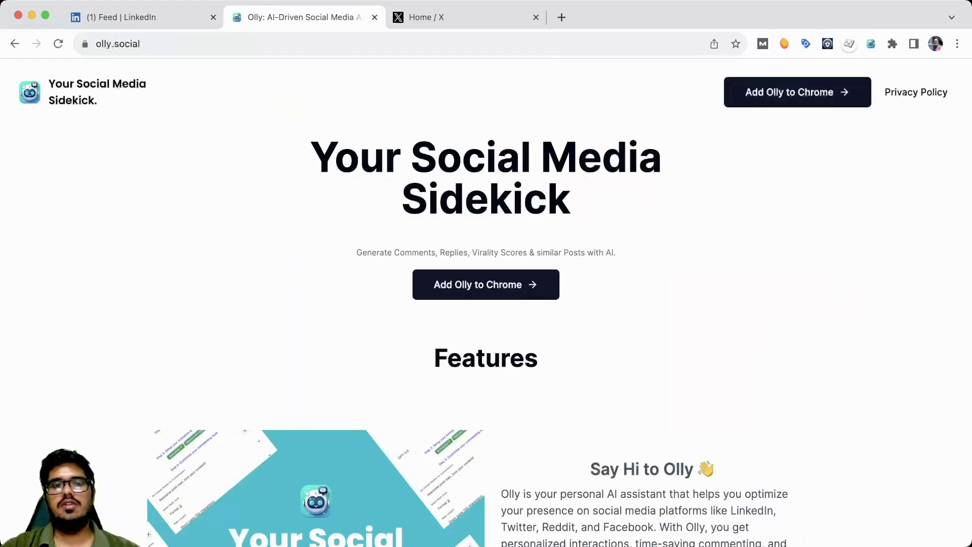
pyautogui.press('super+l')
pyautogui.press('Escape')
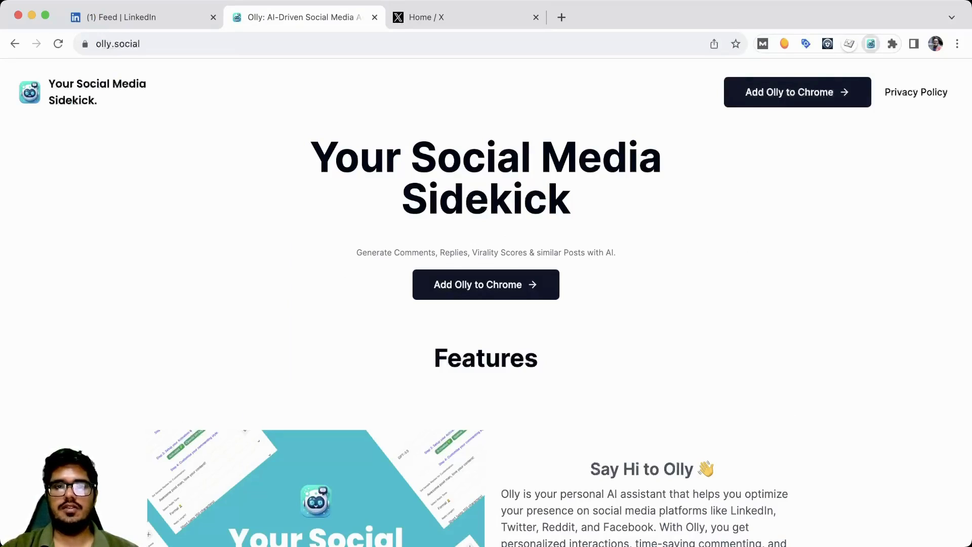
# Return to the LinkedIn feed and highlight '1. Write Clear Instructions:' to bring up Olly
pyautogui.click(136, 17)
pyautogui.moveTo(399, 298); pyautogui.dragTo(284, 298)
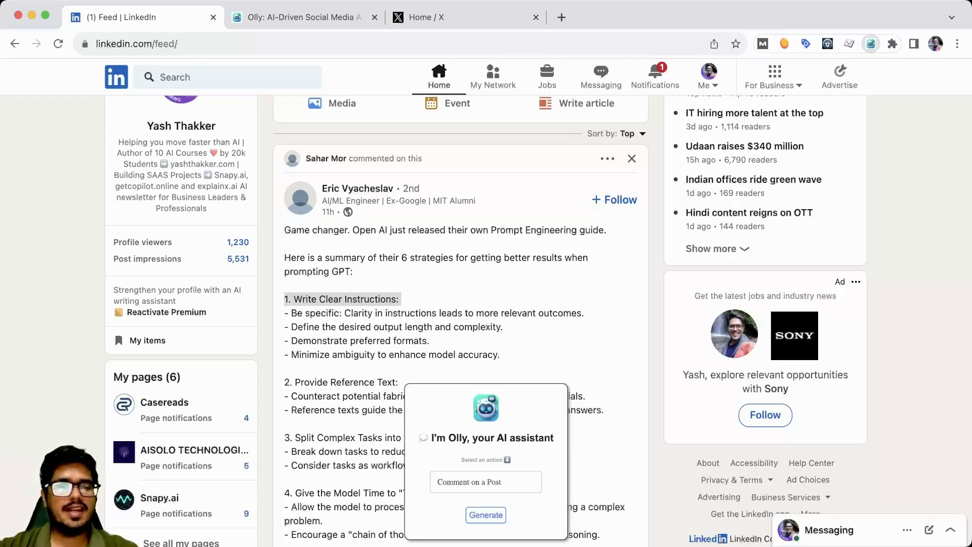
pyautogui.scroll(-4, 461, 304)
pyautogui.scroll(-5, 460, 304)
pyautogui.scroll(-3, 460, 304)
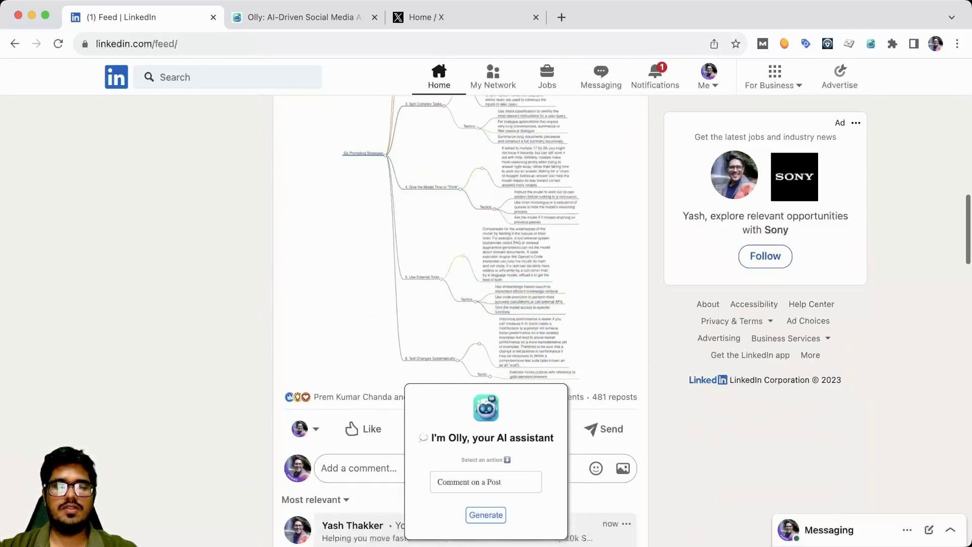
pyautogui.scroll(-5, 461, 304)
pyautogui.scroll(-4, 461, 304)
pyautogui.scroll(-5, 460, 304)
pyautogui.scroll(-5, 460, 304)
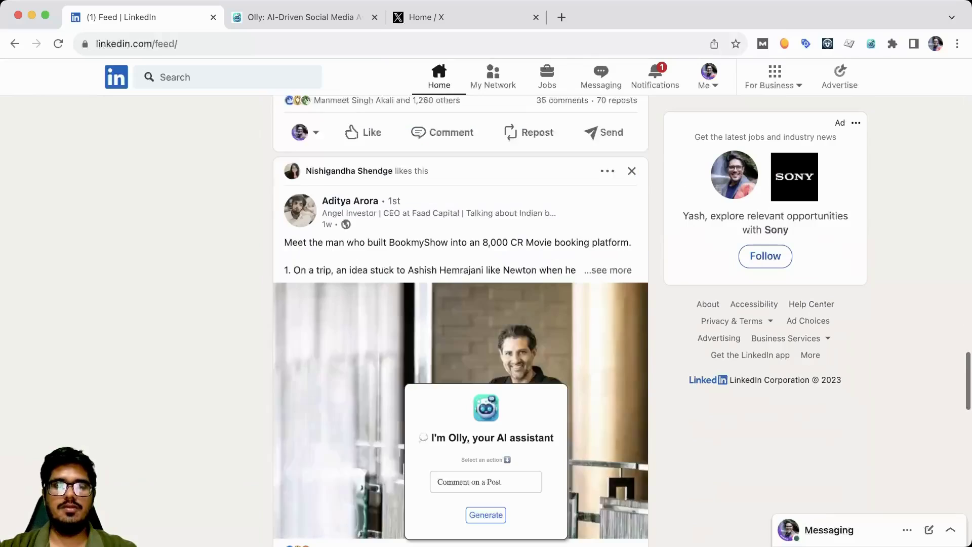
pyautogui.scroll(-1, 608, 198)
# Expand Aditya Arora's BookMyShow post, generate an Olly comment on it and copy it
pyautogui.click(608, 197)
pyautogui.scroll(-2, 607, 198)
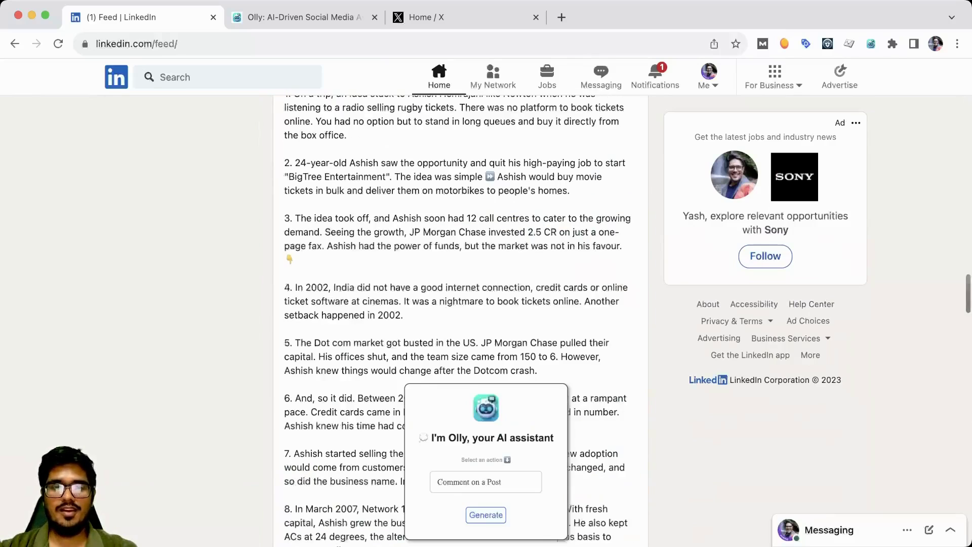
pyautogui.scroll(-3, 461, 304)
pyautogui.scroll(4, 461, 304)
pyautogui.moveTo(284, 122); pyautogui.dragTo(358, 531)
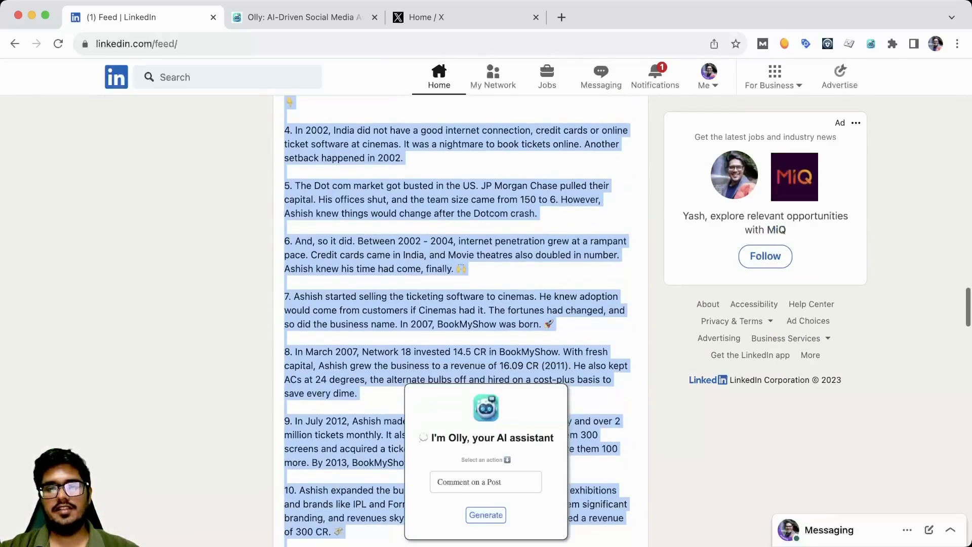
pyautogui.click(487, 515)
pyautogui.scroll(-5, 461, 304)
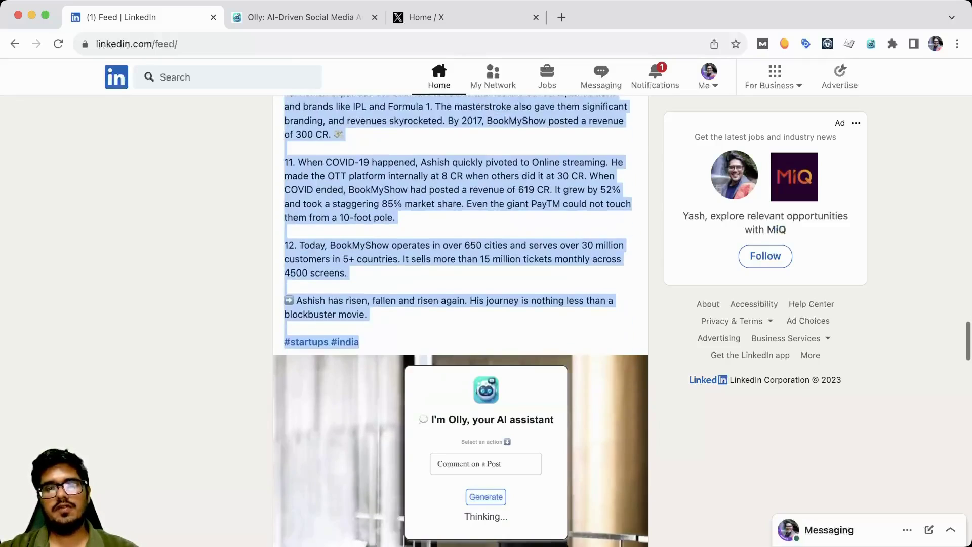
pyautogui.scroll(-5, 461, 304)
pyautogui.scroll(-2, 460, 303)
pyautogui.scroll(1, 460, 304)
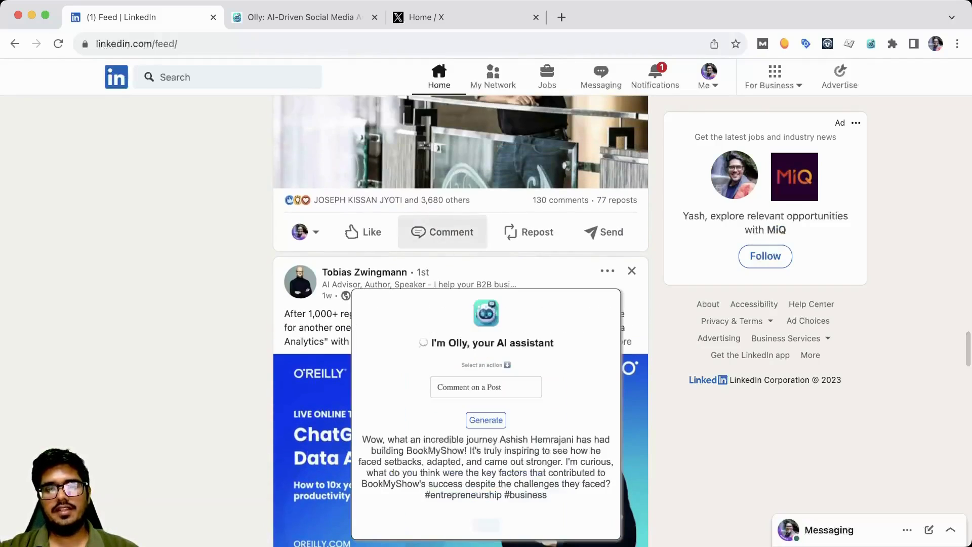
pyautogui.click(486, 525)
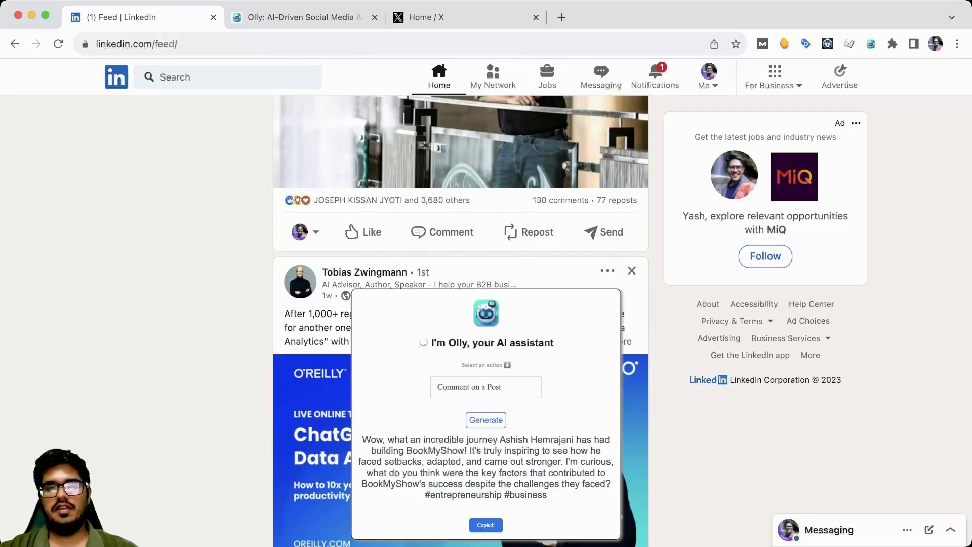
# Paste the generated comment under the BookMyShow post and remove the trailing '#entrepreneurship #business' hashtags
pyautogui.click(443, 232)
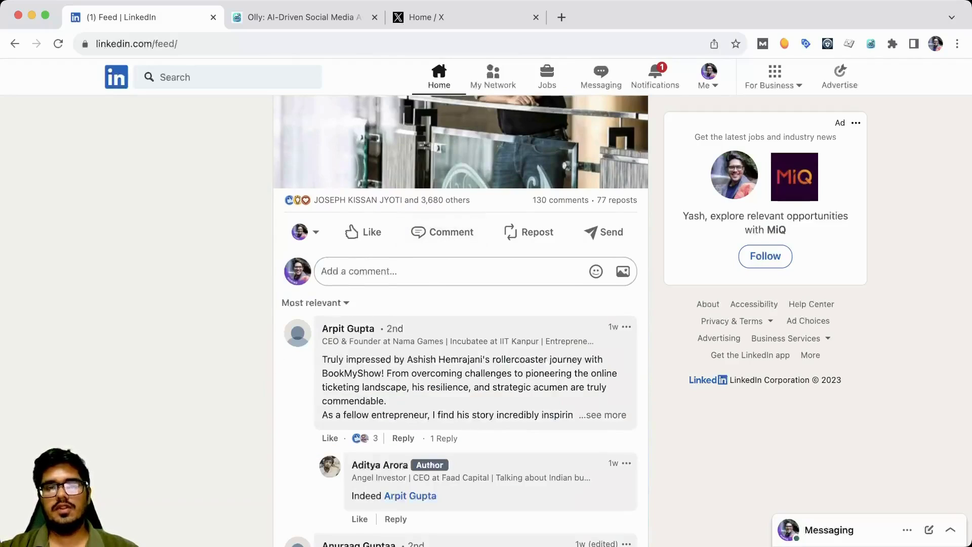
pyautogui.hotkey('ctrl', 'v')
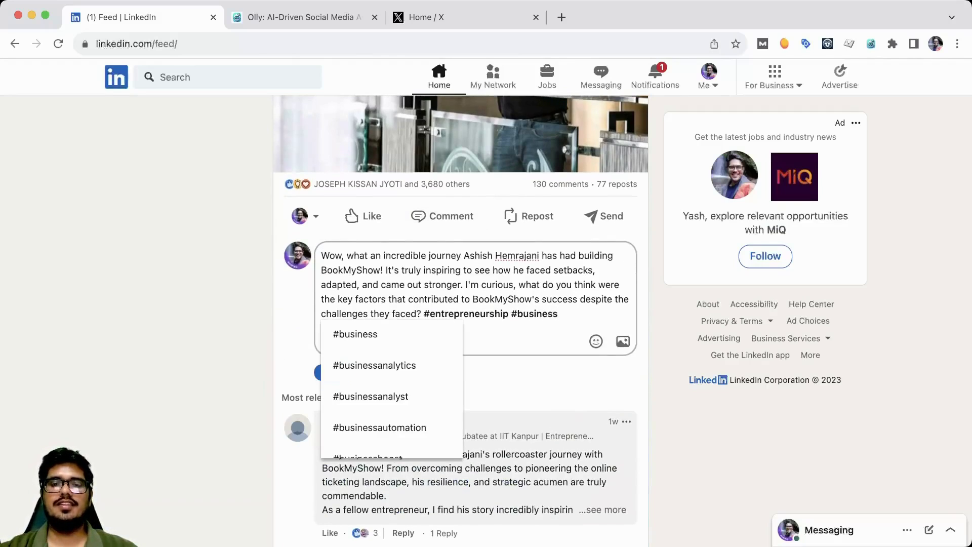
pyautogui.hotkey('shift', 'alt', 'Left')
pyautogui.hotkey('shift', 'alt', 'Left')
pyautogui.press('BackSpace')
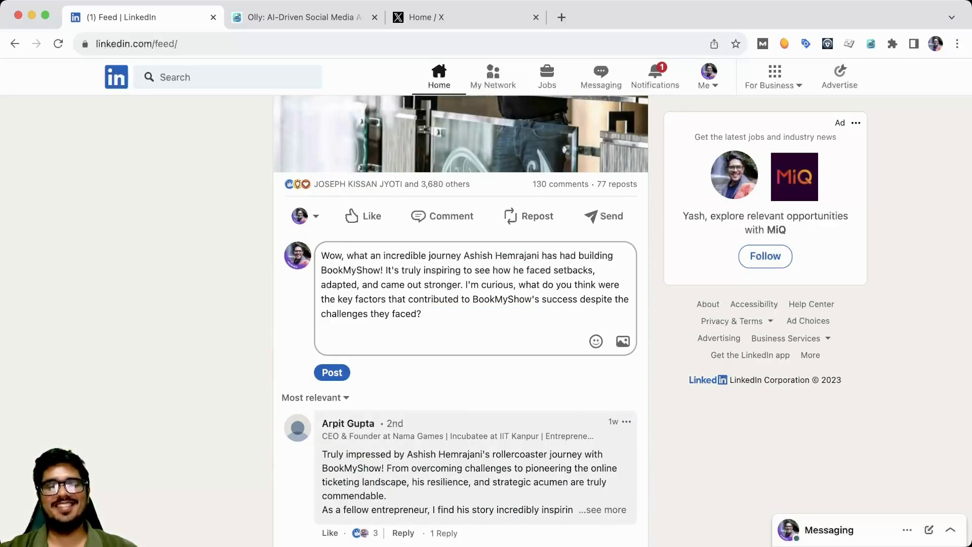
pyautogui.press('super+Tab')
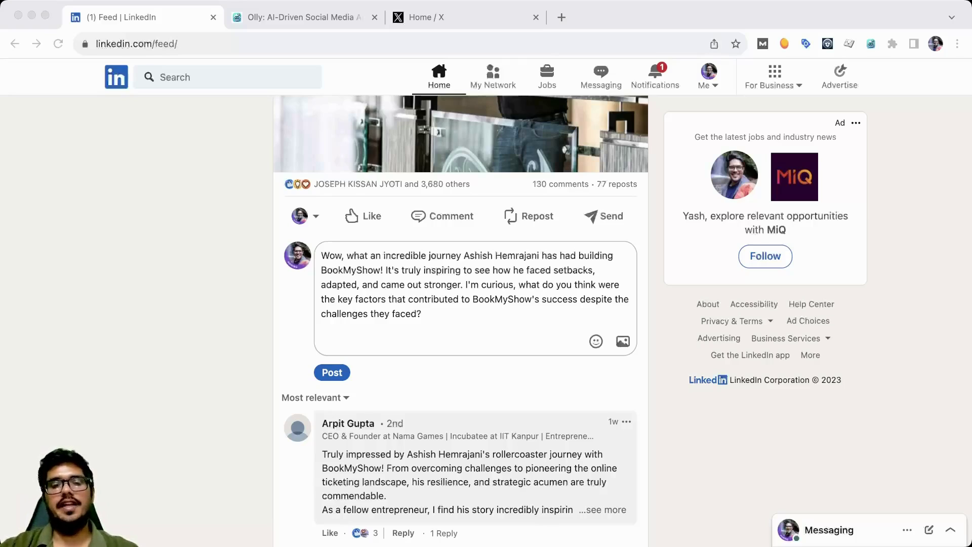
# Load Olly's Chrome Web Store listing and highlight the first overview sentence
pyautogui.click(870, 43)
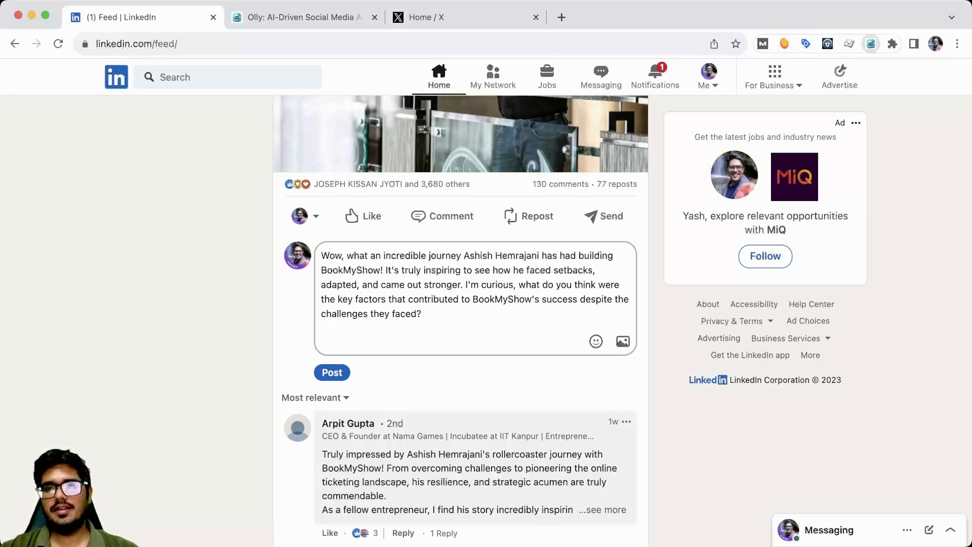
pyautogui.hotkey('ctrl', 'Tab')
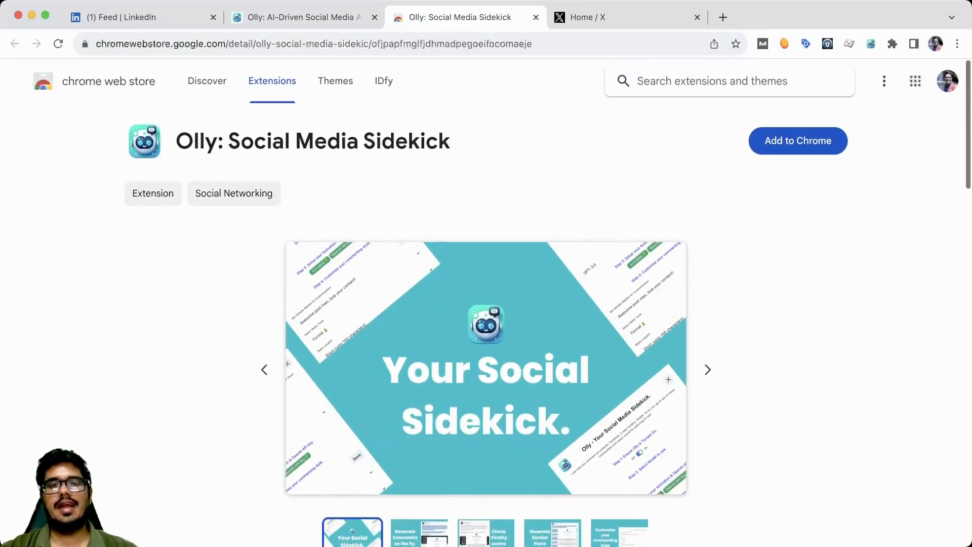
pyautogui.scroll(-3, 487, 303)
pyautogui.scroll(-10, 486, 304)
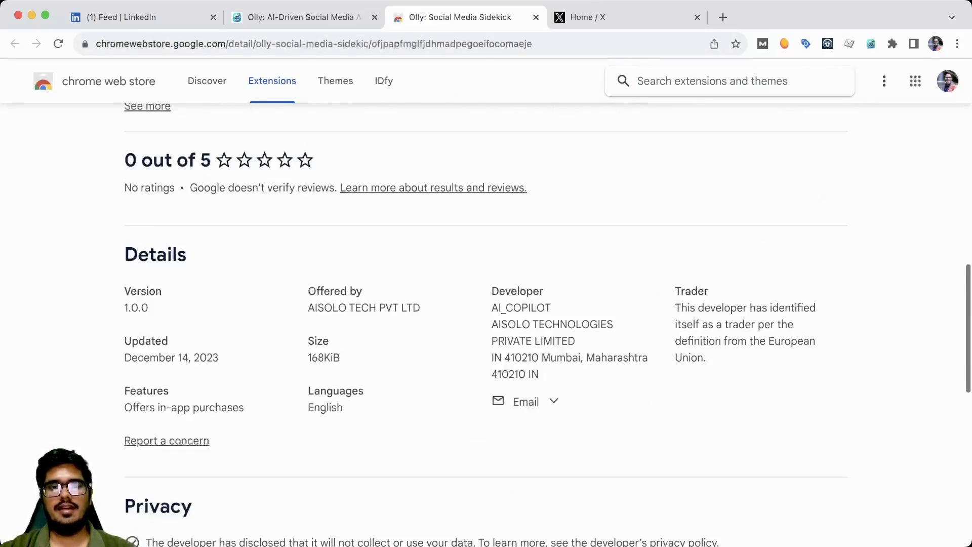
pyautogui.scroll(-5, 486, 304)
pyautogui.scroll(10, 486, 304)
pyautogui.scroll(5, 487, 304)
pyautogui.scroll(-3, 486, 304)
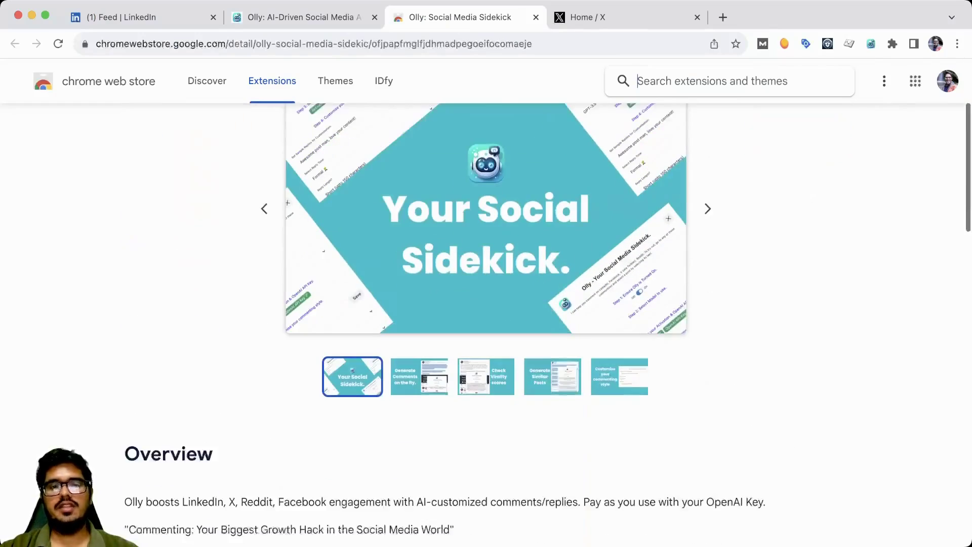
pyautogui.doubleClick(302, 410)
pyautogui.tripleClick(301, 410)
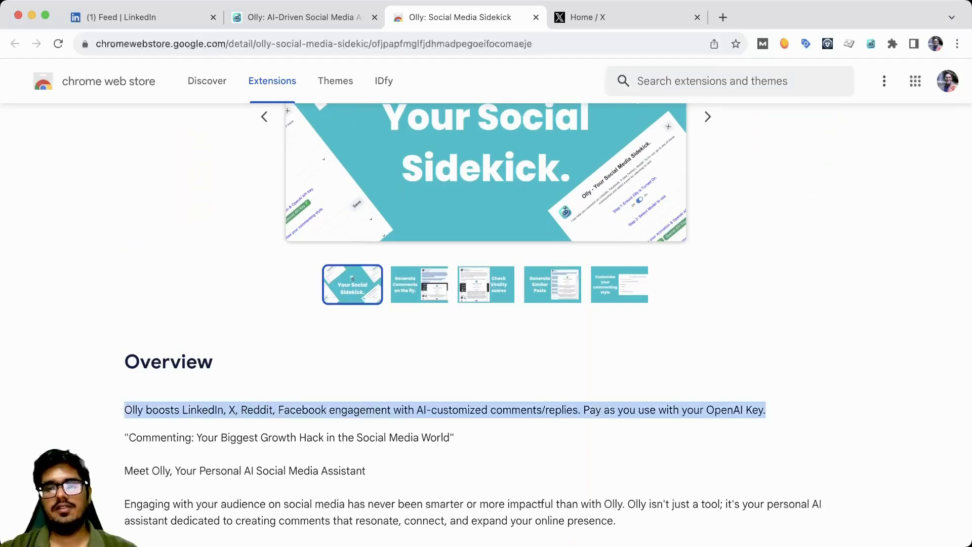
pyautogui.scroll(-1, 486, 304)
pyautogui.scroll(1, 486, 304)
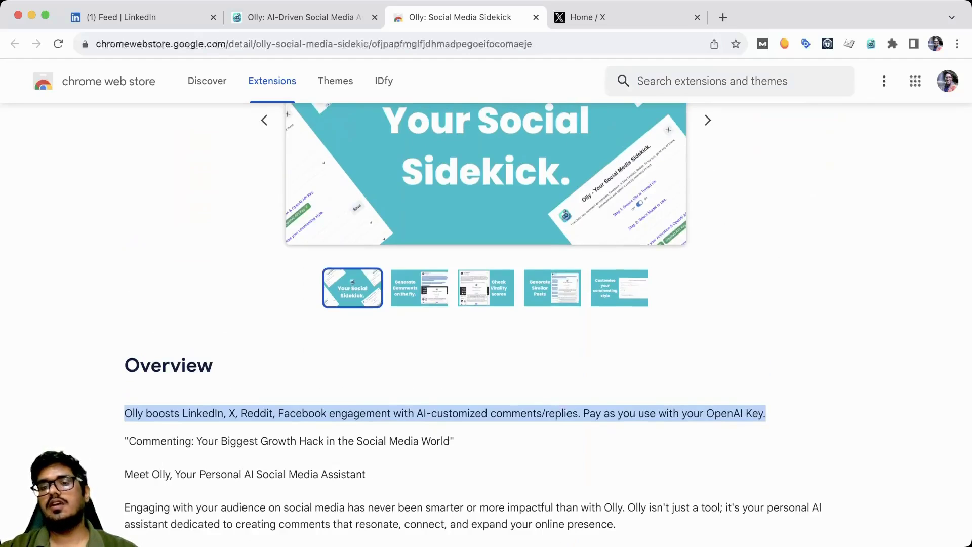
# Highlight the pay-as-you-use OpenAI Key sentence and the privacy disclosure stating no user data is collected
pyautogui.moveTo(583, 413)
pyautogui.mouseDown()
pyautogui.moveTo(602, 413)
pyautogui.moveTo(126, 441)
pyautogui.mouseUp()
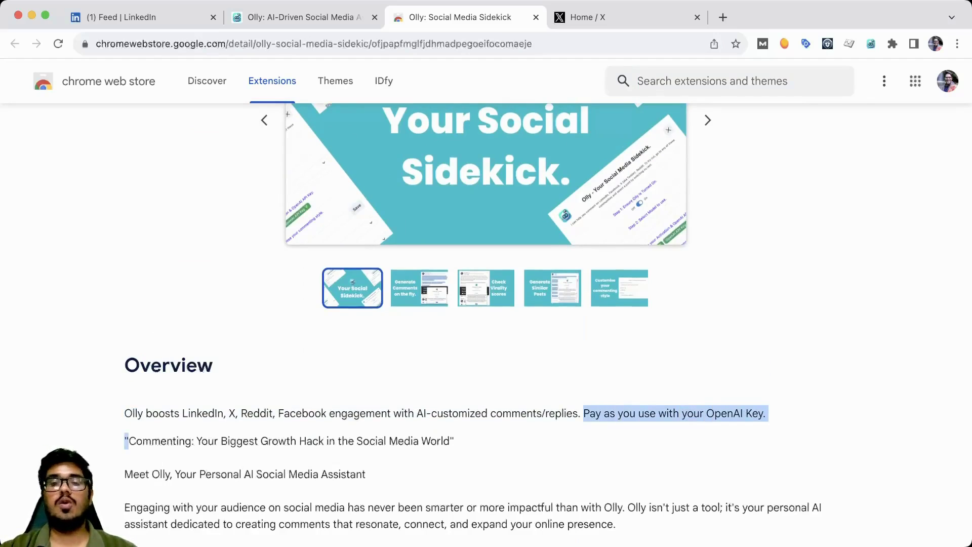
pyautogui.scroll(3, 707, 369)
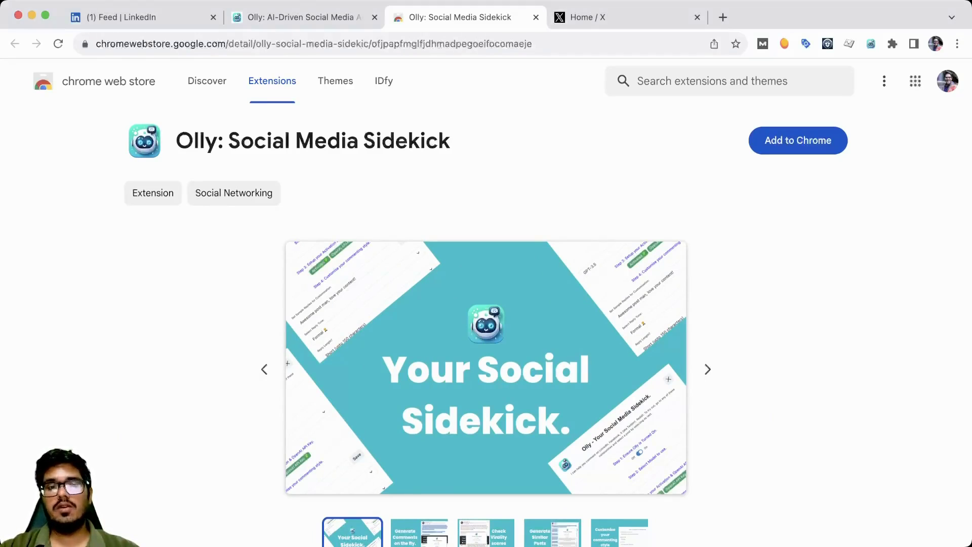
pyautogui.scroll(-10, 486, 304)
pyautogui.scroll(-2, 486, 305)
pyautogui.scroll(-1, 487, 304)
pyautogui.scroll(-5, 486, 304)
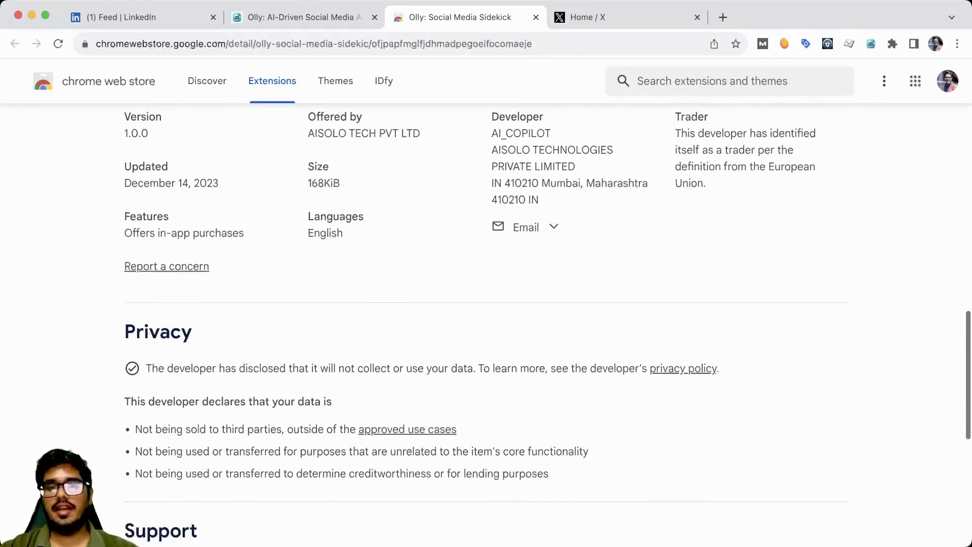
pyautogui.scroll(-1, 486, 304)
pyautogui.tripleClick(416, 315)
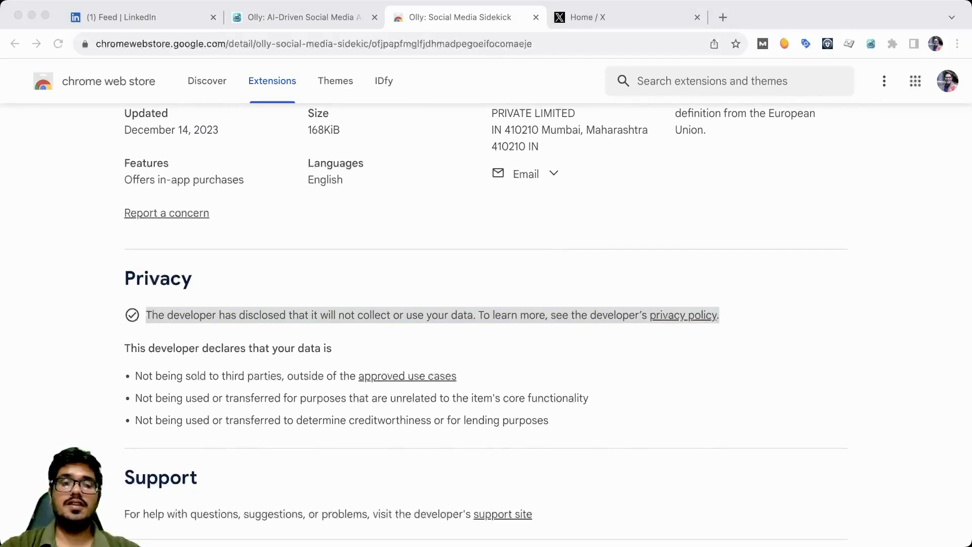